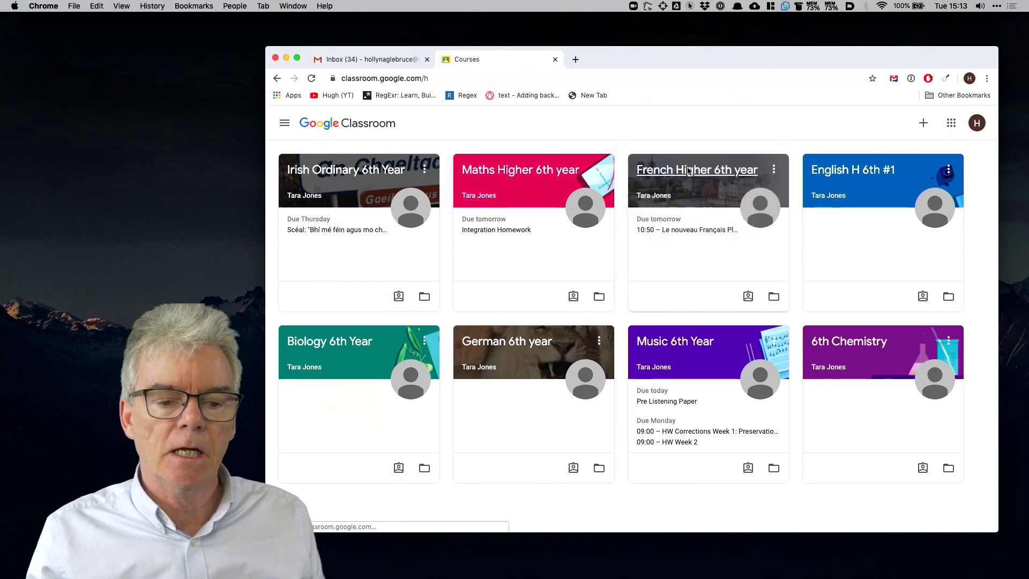
# - Open the French Higher 6th year course and view the 'Le nouveau Français Plus, p61 Q2' assignment
pyautogui.click(689, 171)
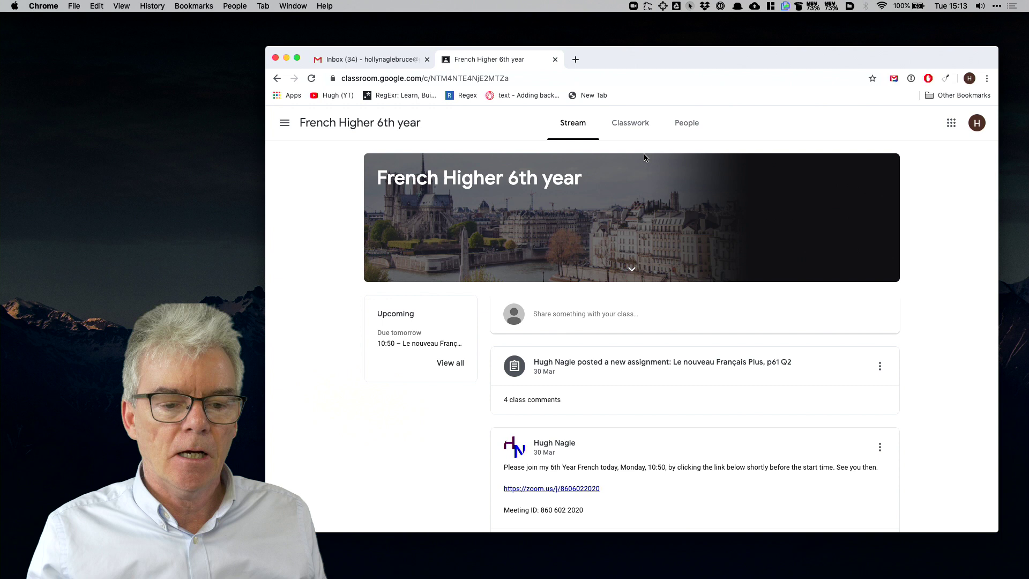
pyautogui.click(632, 127)
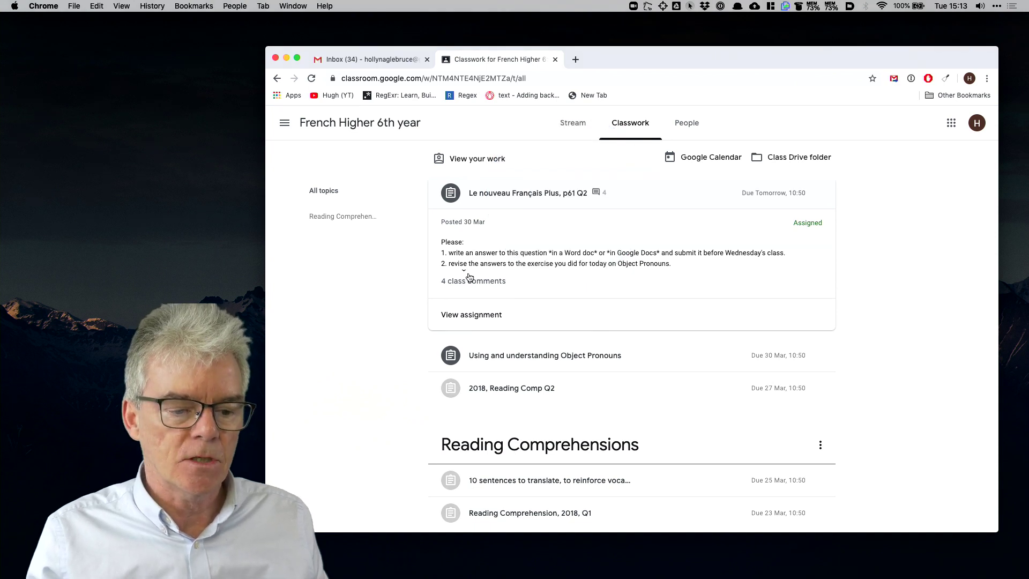
pyautogui.click(470, 321)
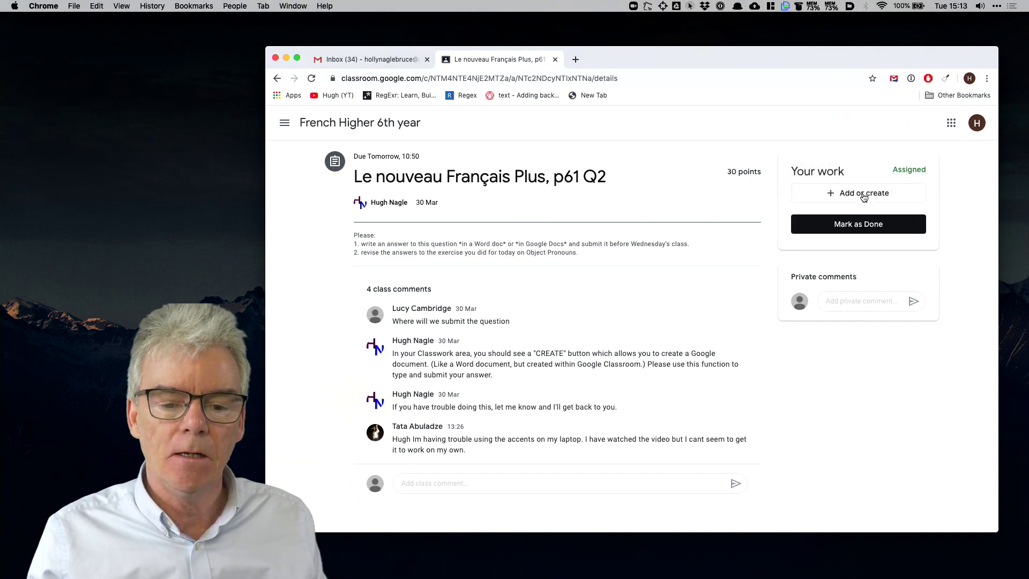
# - Create a new Google Doc as the assignment's work from Add or create
pyautogui.click(864, 198)
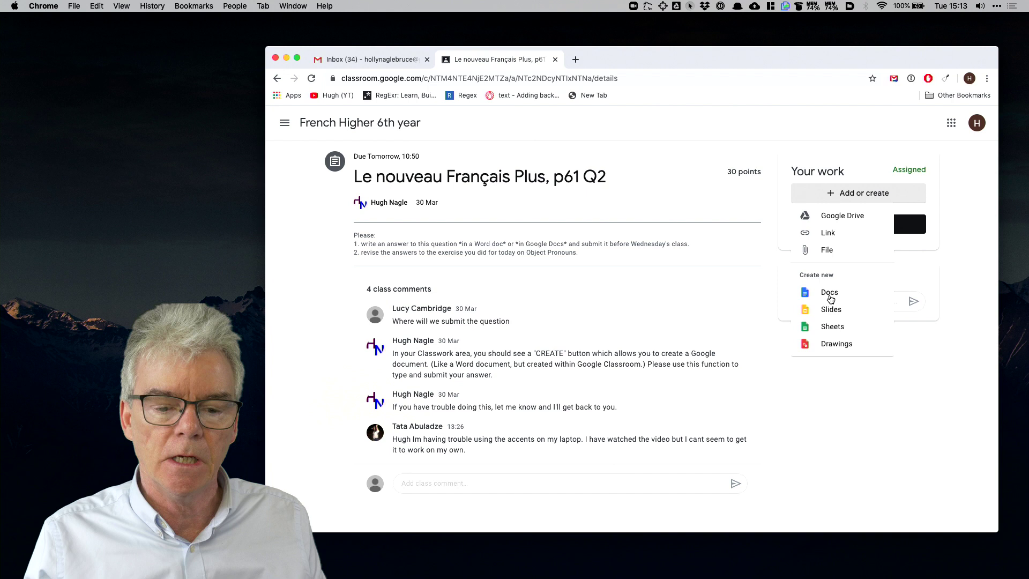
pyautogui.click(830, 298)
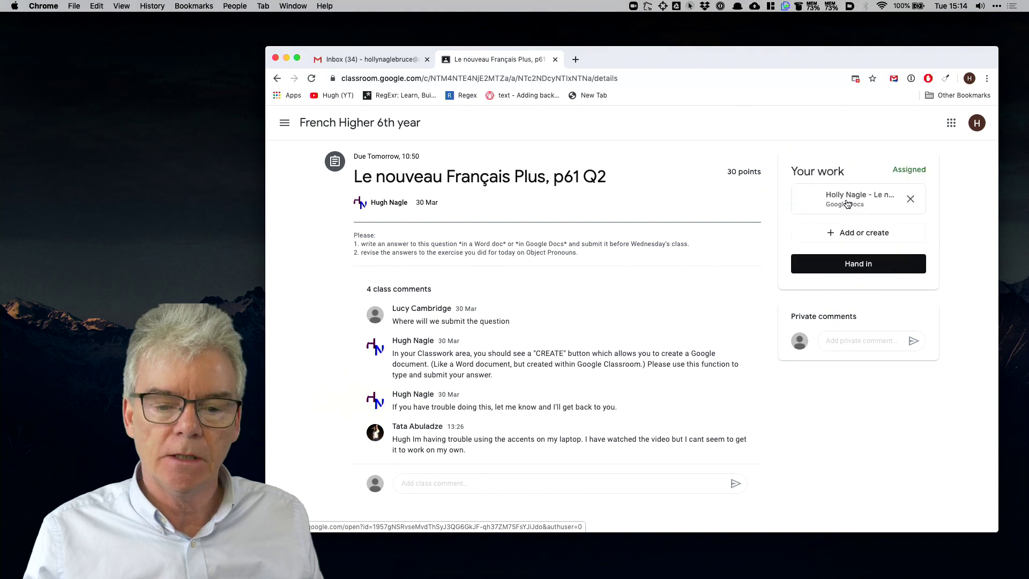
# - Open the attached Doc and begin typing 'Humpty D' in its body
pyautogui.click(845, 199)
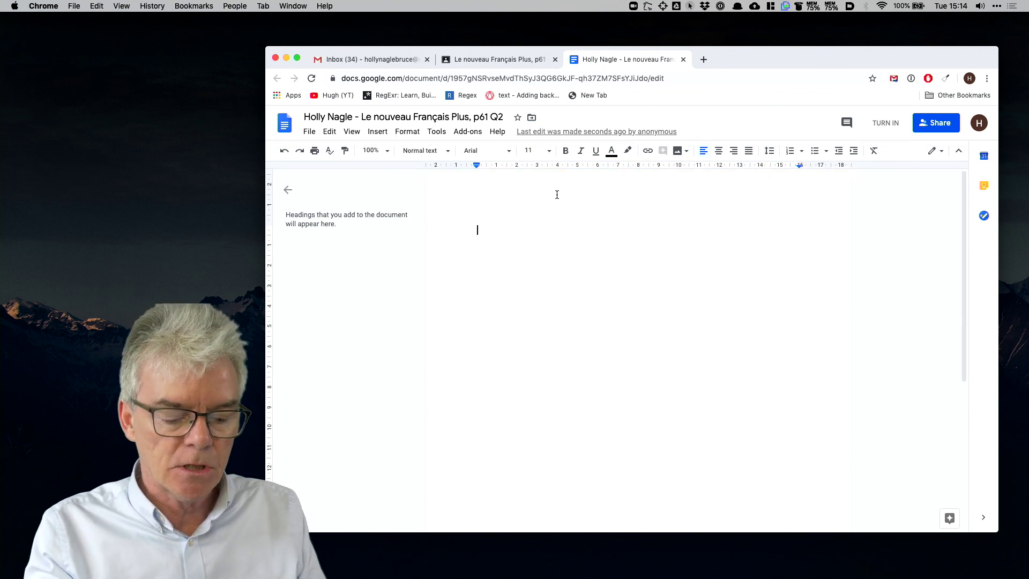
pyautogui.write('Humputy')
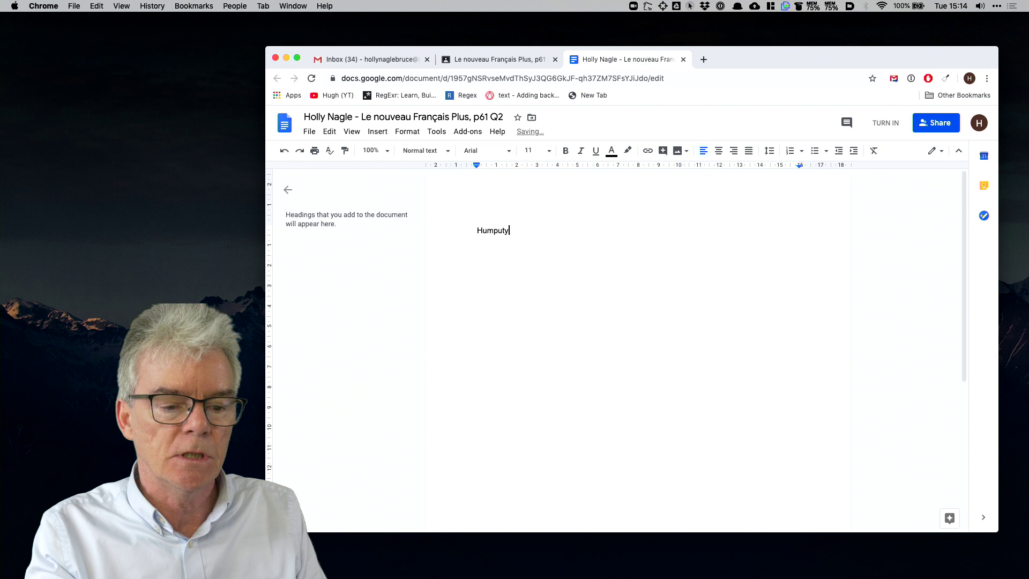
pyautogui.press('BackSpace')
pyautogui.press('BackSpace')
pyautogui.press('BackSpace')
pyautogui.write('ty Dumpty sat on the wall.')
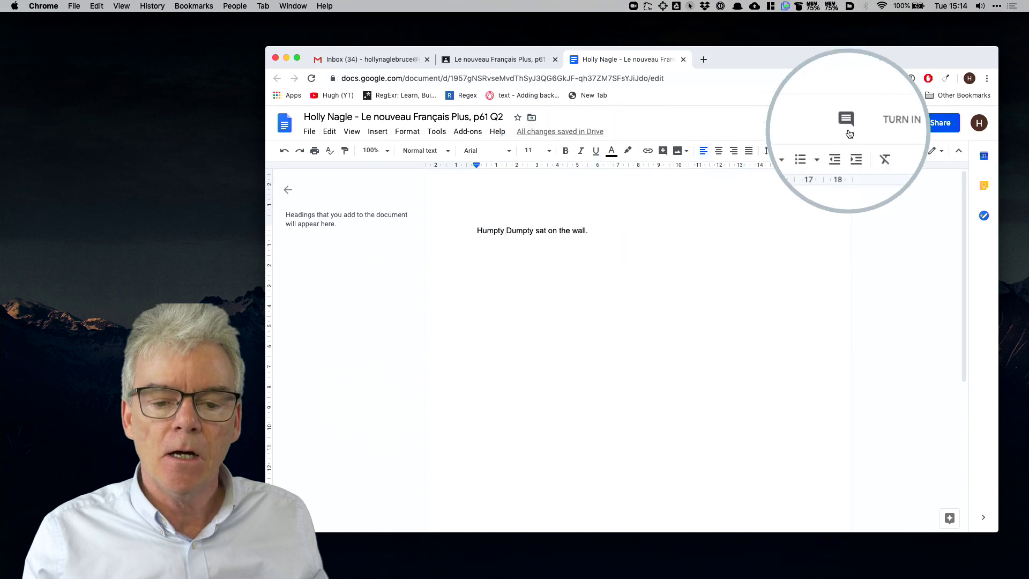
# - Turn in the answer document and confirm Hand in
pyautogui.click(892, 124)
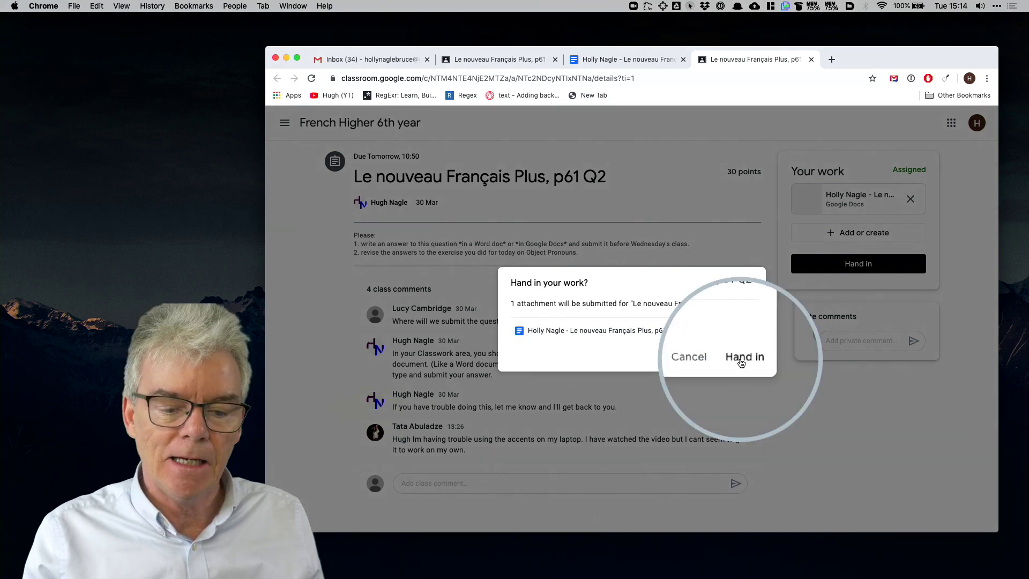
pyautogui.click(740, 360)
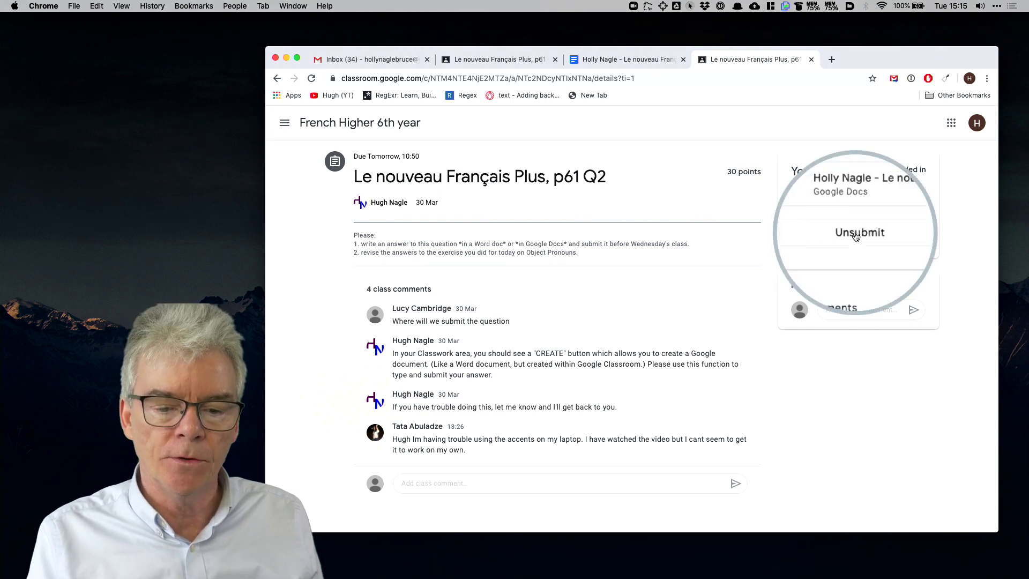
# - Start unsubmitting the handed-in work from the Your work panel
pyautogui.click(855, 235)
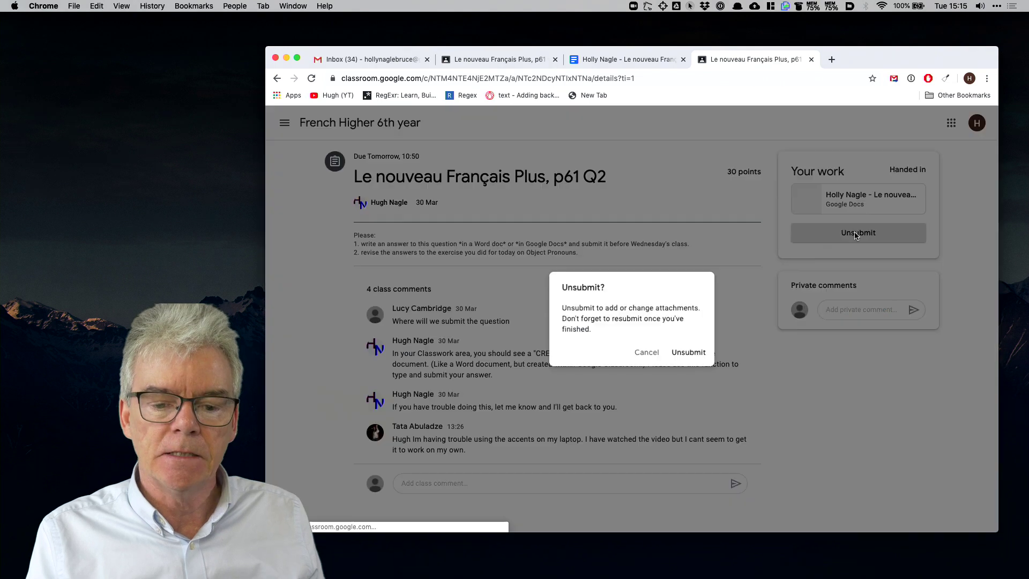